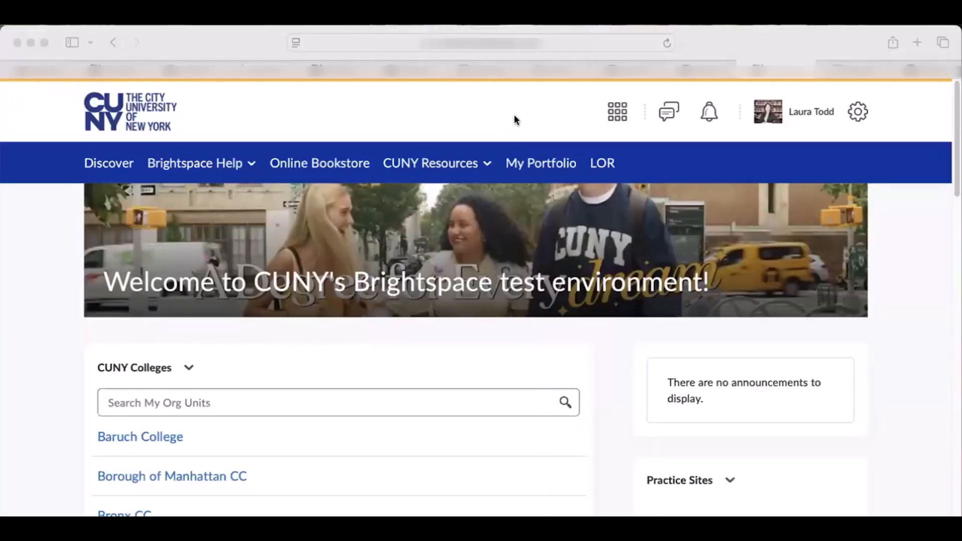
- Open the gradebook of the Baruch College course 2025 SP HIS 3860 ETA [20218] in Brightspace
{"action": "left_click", "coordinate": [616, 113]}
{"action": "left_click", "coordinate": [546, 457]}
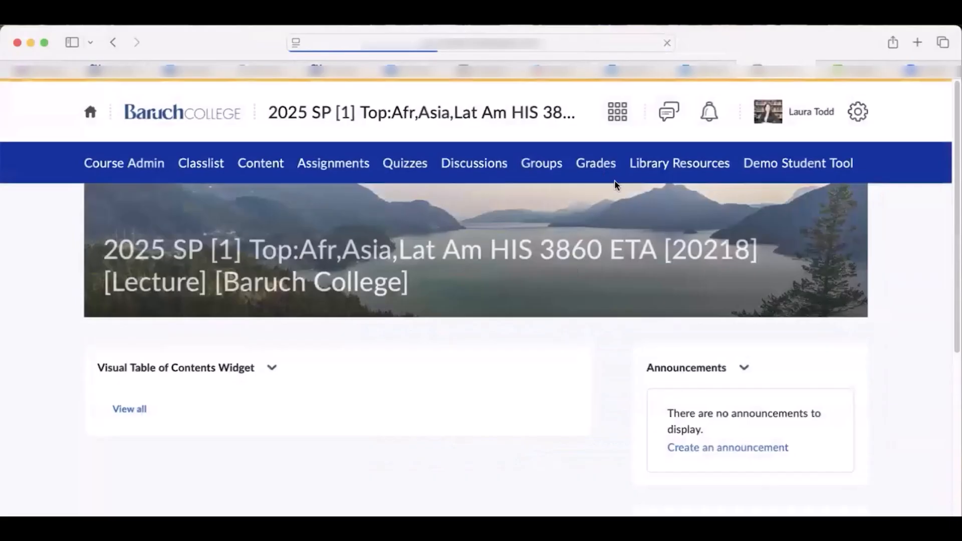
{"action": "left_click", "coordinate": [596, 163]}
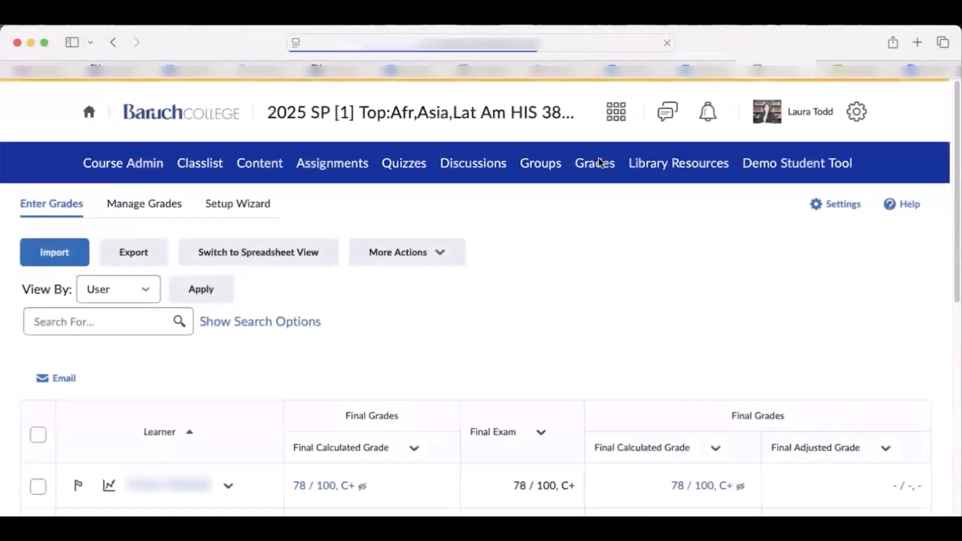
- Review the learners' final exam and final calculated grades in the course gradebook
{"action": "scroll", "coordinate": [665, 275], "scroll_direction": "down", "scroll_amount": 4}
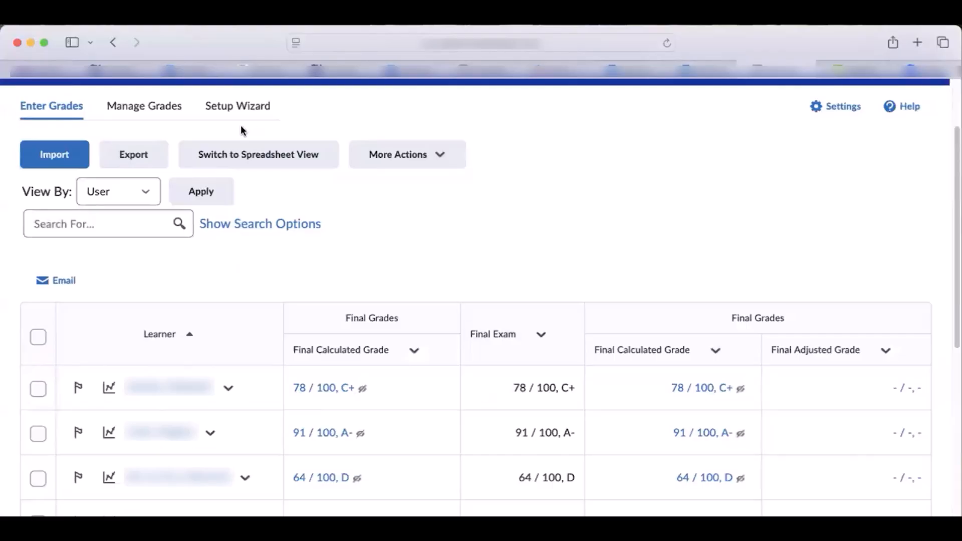
{"action": "left_click", "coordinate": [251, 116]}
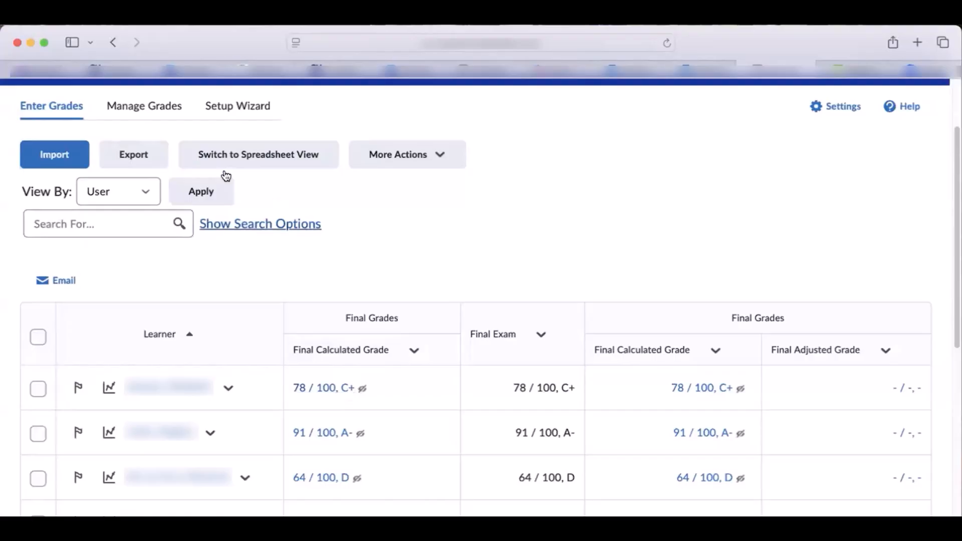
{"action": "left_click", "coordinate": [253, 108]}
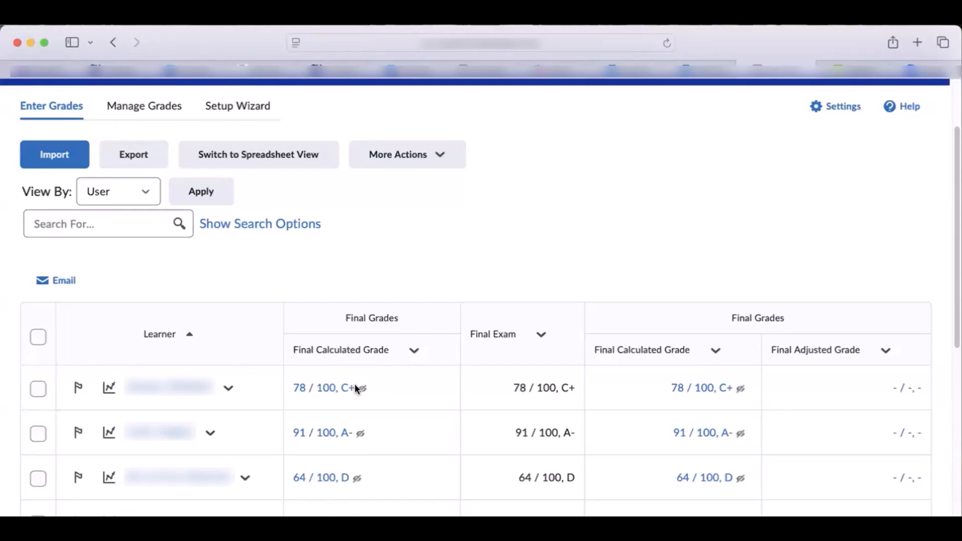
{"action": "scroll", "coordinate": [396, 351], "scroll_direction": "up", "scroll_amount": 3}
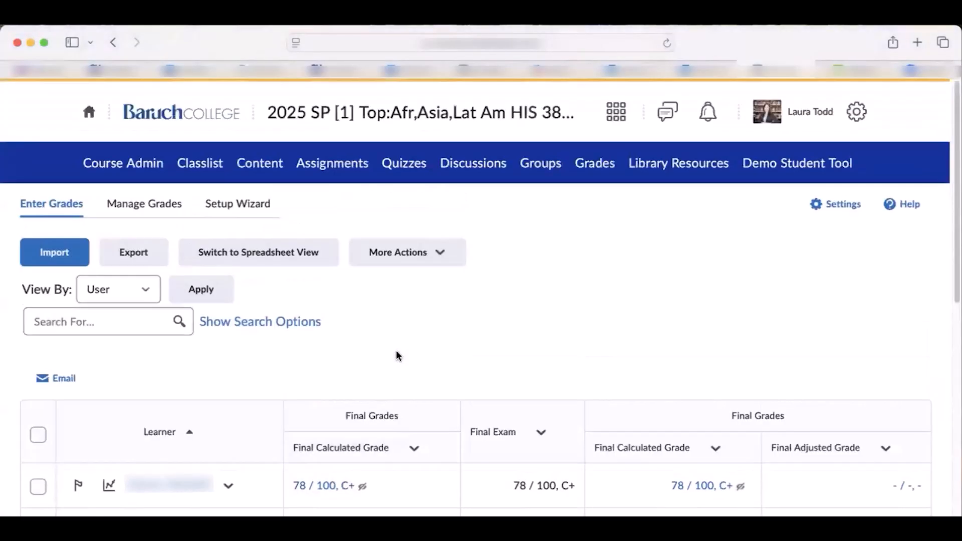
{"action": "scroll", "coordinate": [396, 351], "scroll_direction": "down", "scroll_amount": 10}
{"action": "scroll", "coordinate": [397, 351], "scroll_direction": "up", "scroll_amount": 10}
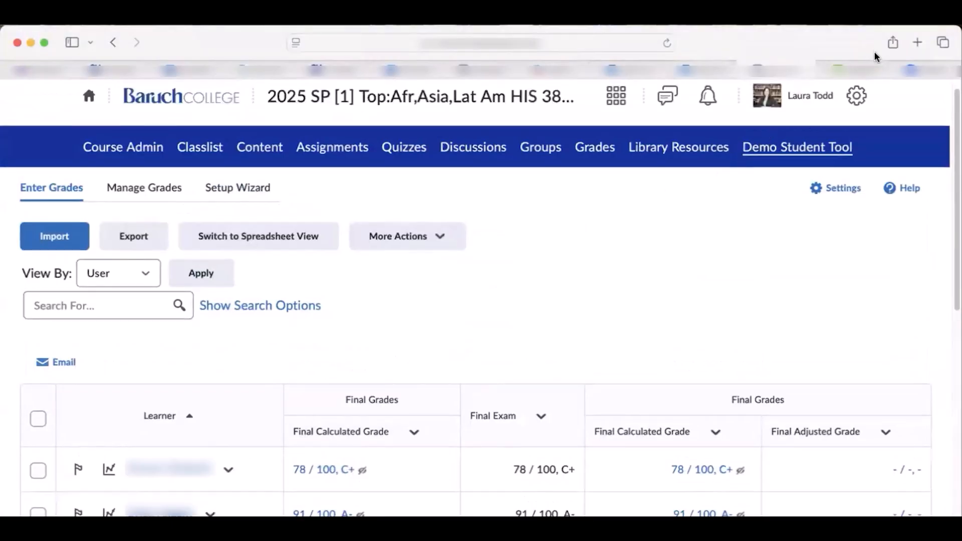
- Switch to CUNYfirst and open the Grade Roster from the Faculty Center
{"action": "left_click", "coordinate": [876, 73]}
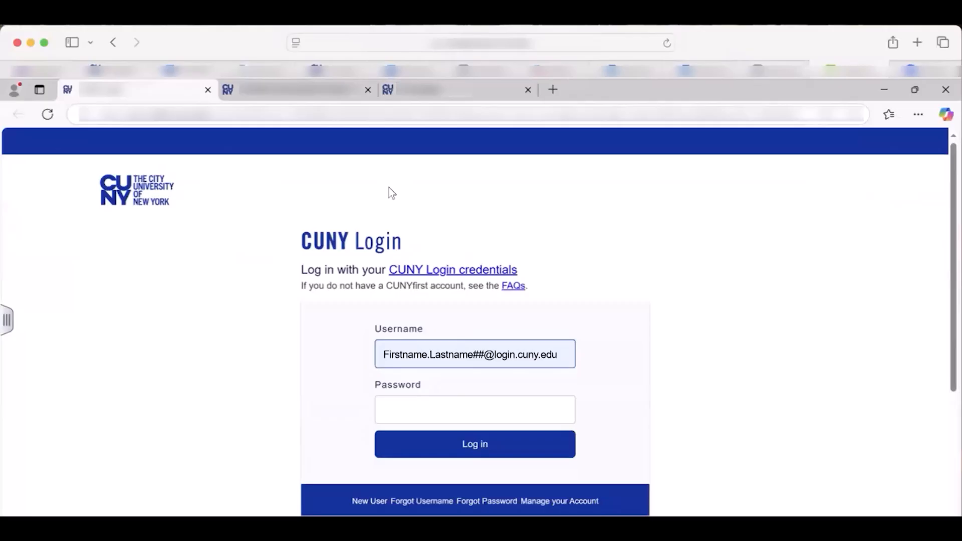
{"action": "left_click", "coordinate": [459, 94]}
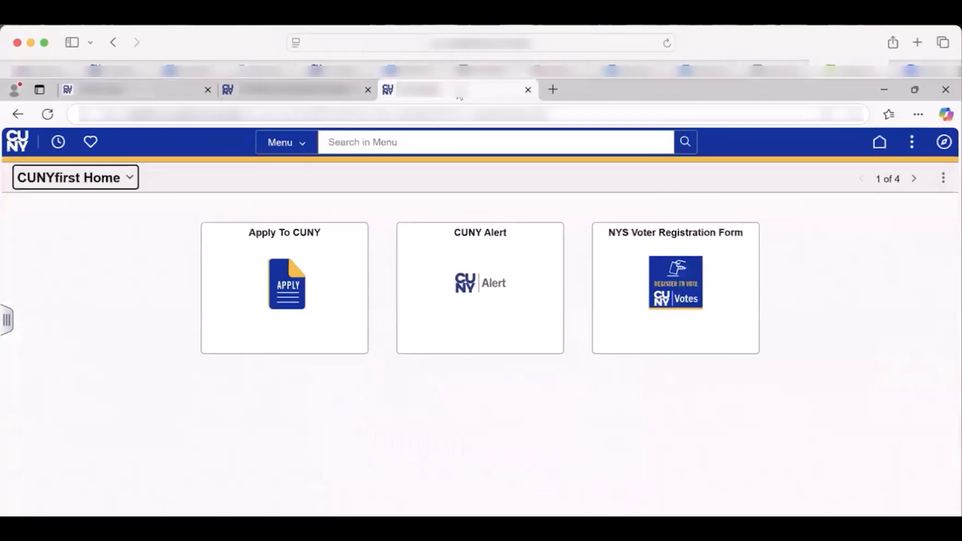
{"action": "left_click", "coordinate": [131, 179]}
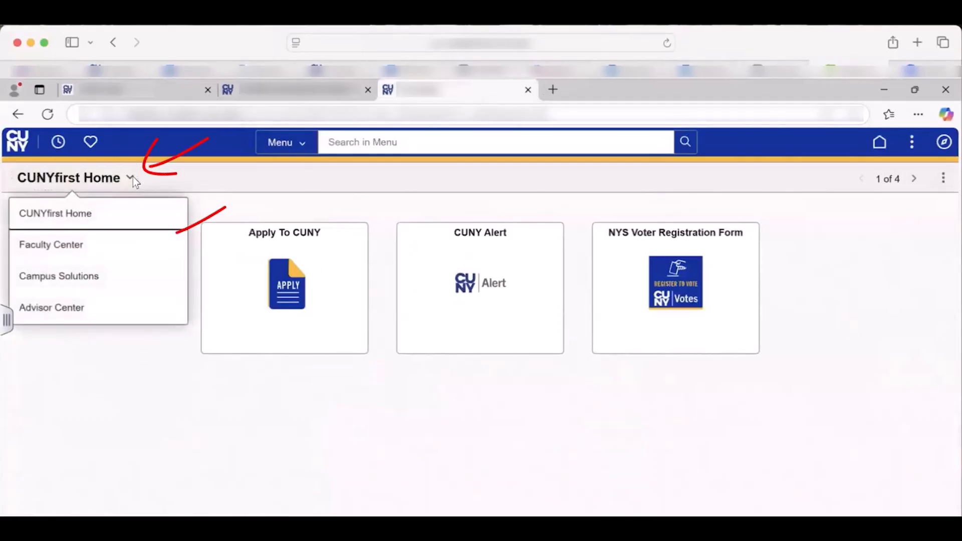
{"action": "left_click", "coordinate": [75, 246]}
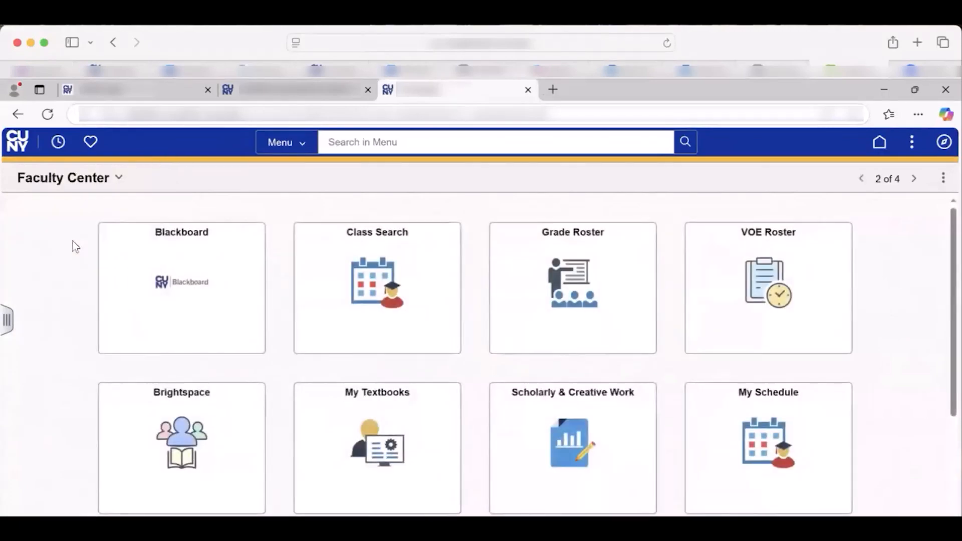
{"action": "left_click", "coordinate": [574, 272]}
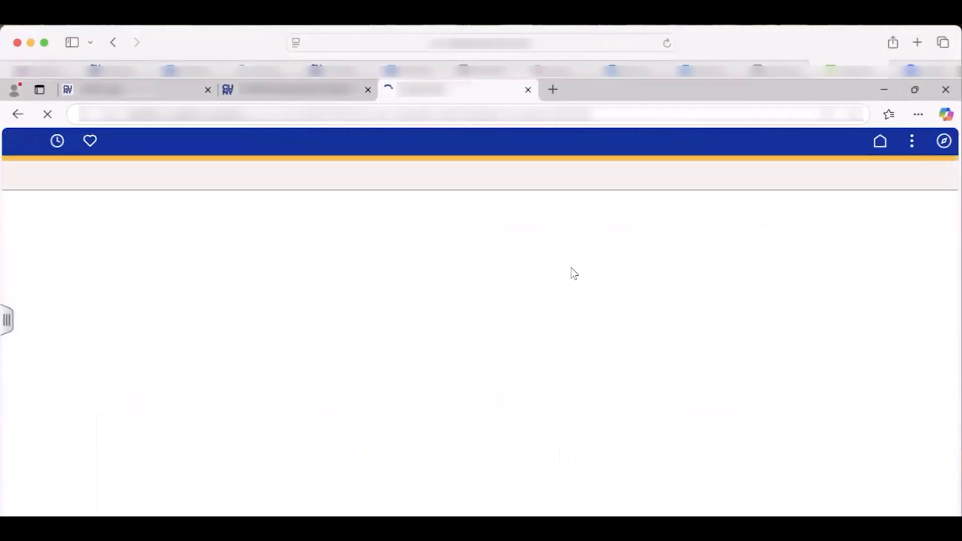
- Go back to the class selection and open the grade roster of HIS 3860-ETA (20218) from the 2025 Spring Term teaching schedule
{"action": "scroll", "coordinate": [604, 278], "scroll_direction": "down", "scroll_amount": 3}
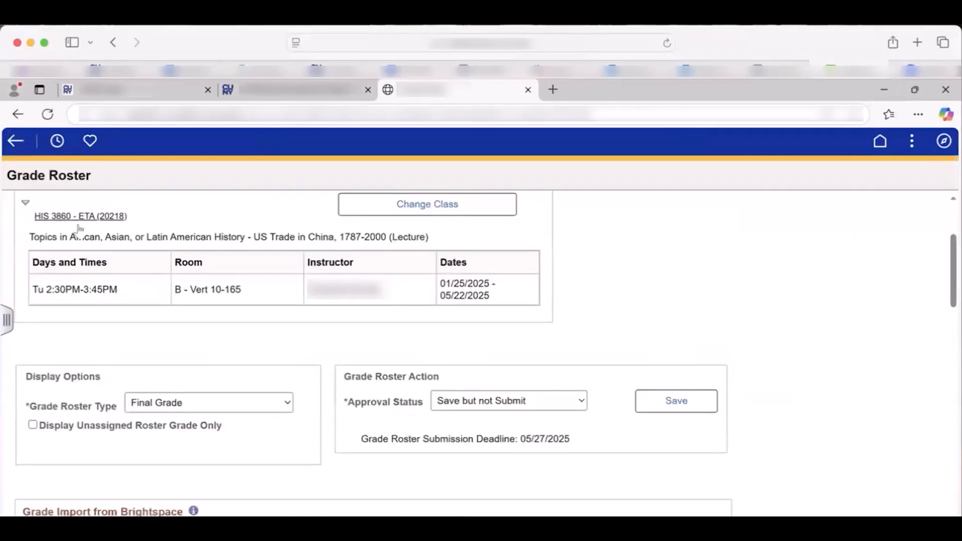
{"action": "scroll", "coordinate": [94, 221], "scroll_direction": "up", "scroll_amount": 1}
{"action": "scroll", "coordinate": [94, 221], "scroll_direction": "up", "scroll_amount": 1}
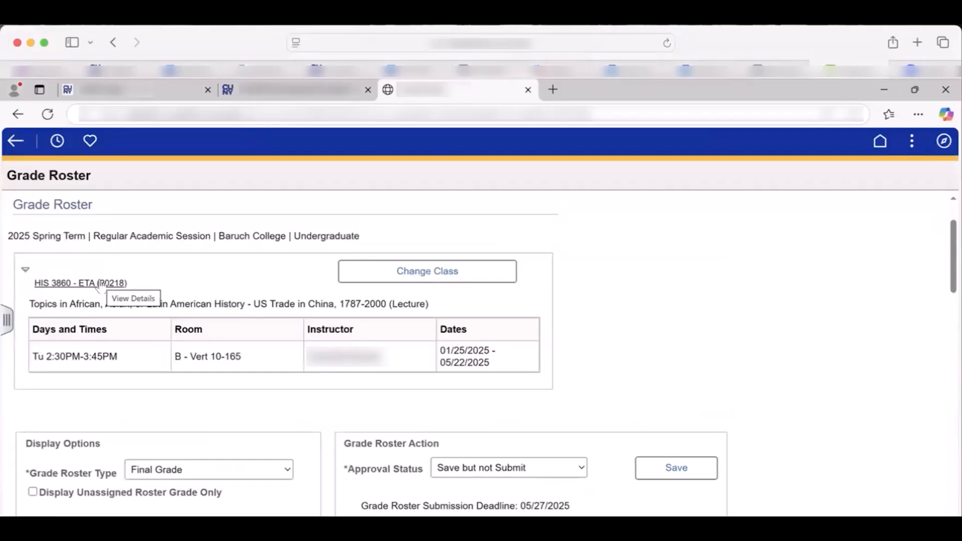
{"action": "left_click", "coordinate": [418, 273]}
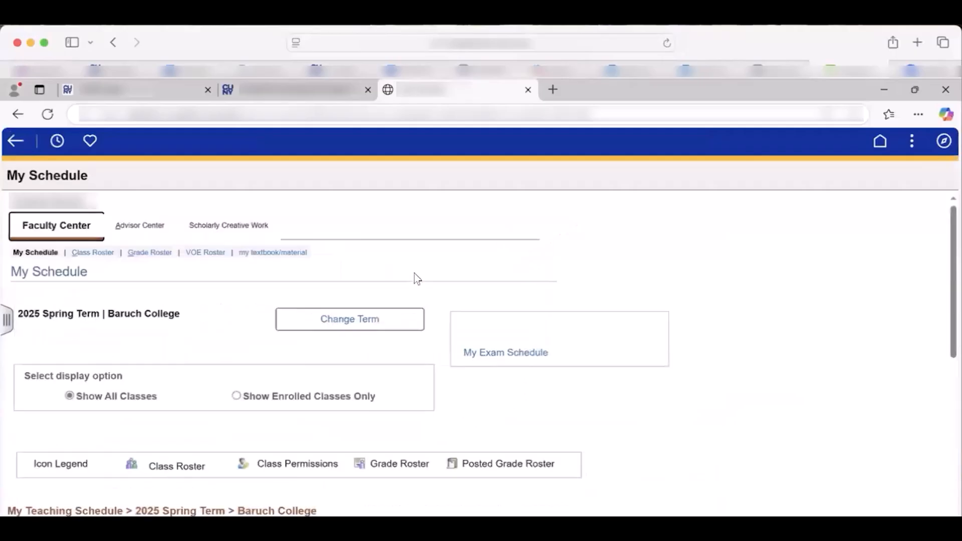
{"action": "scroll", "coordinate": [417, 279], "scroll_direction": "down", "scroll_amount": 10}
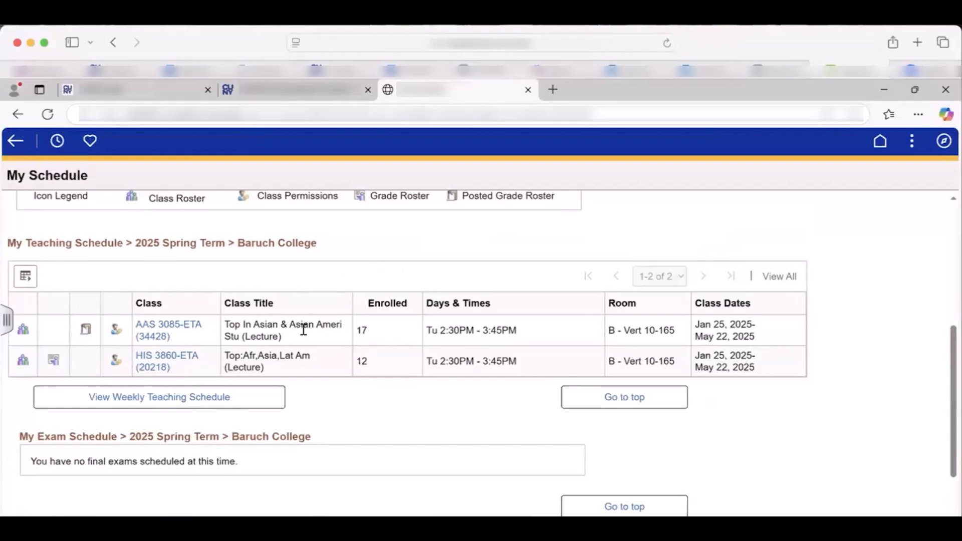
{"action": "left_click", "coordinate": [54, 359]}
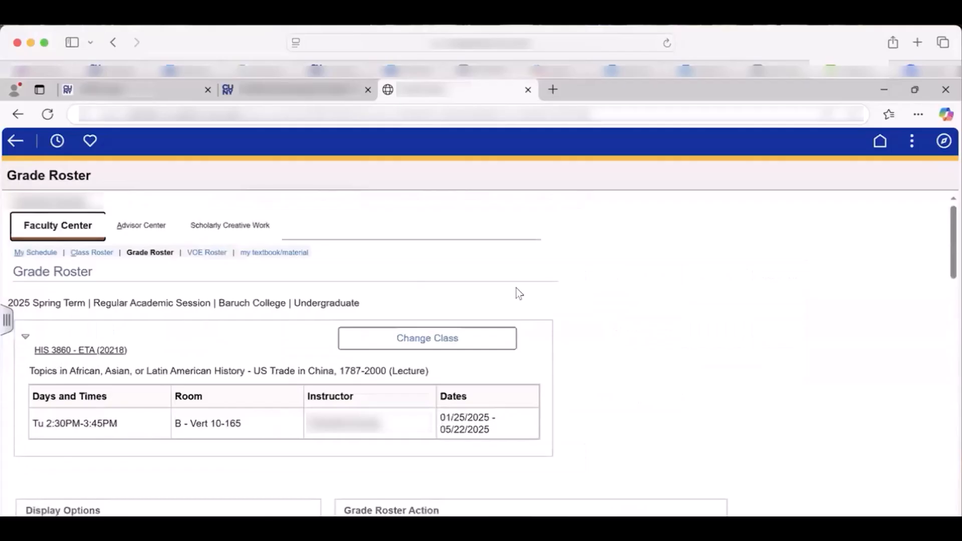
- Import the final grades from Brightspace into the class's grade roster and acknowledge the completion message
{"action": "scroll", "coordinate": [593, 298], "scroll_direction": "down", "scroll_amount": 3}
{"action": "scroll", "coordinate": [611, 296], "scroll_direction": "down", "scroll_amount": 7}
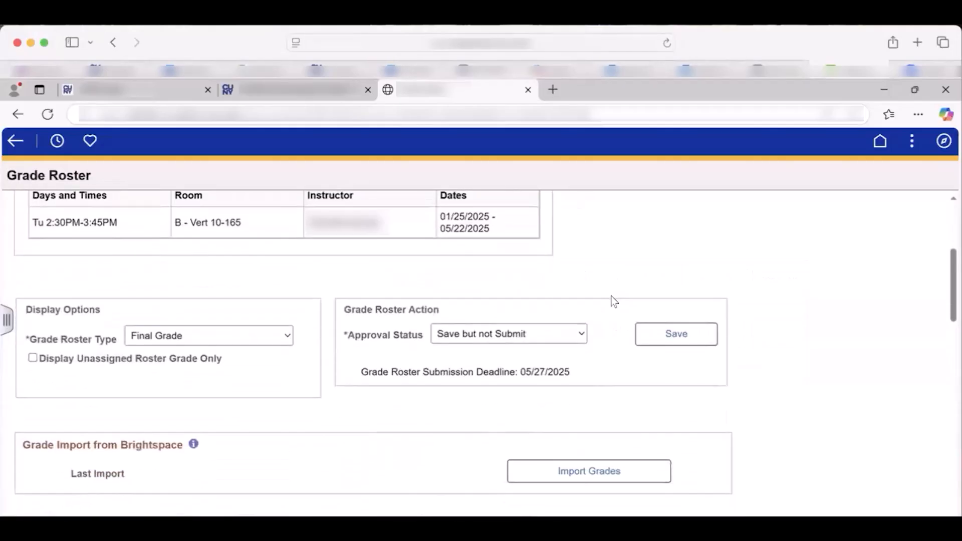
{"action": "scroll", "coordinate": [611, 296], "scroll_direction": "down", "scroll_amount": 3}
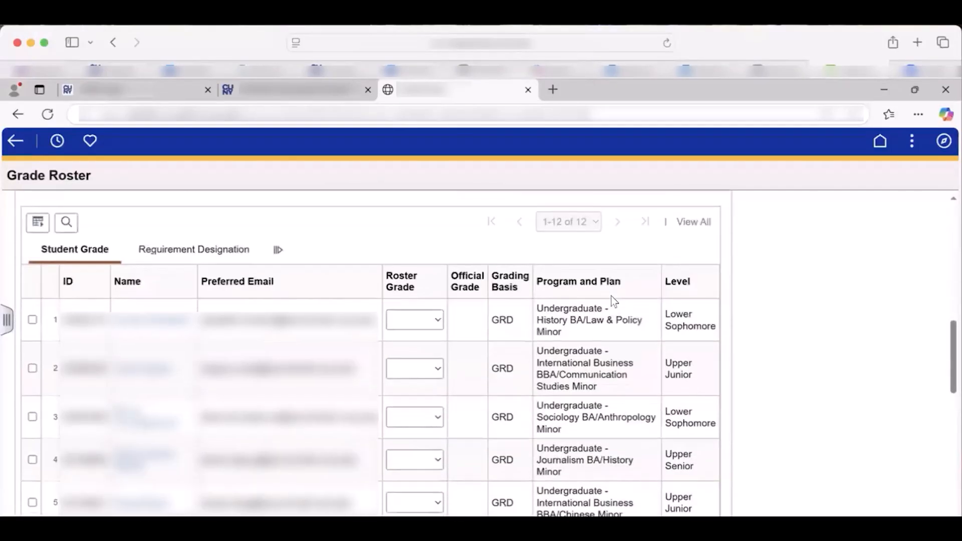
{"action": "scroll", "coordinate": [611, 296], "scroll_direction": "up", "scroll_amount": 2}
{"action": "scroll", "coordinate": [611, 300], "scroll_direction": "up", "scroll_amount": 5}
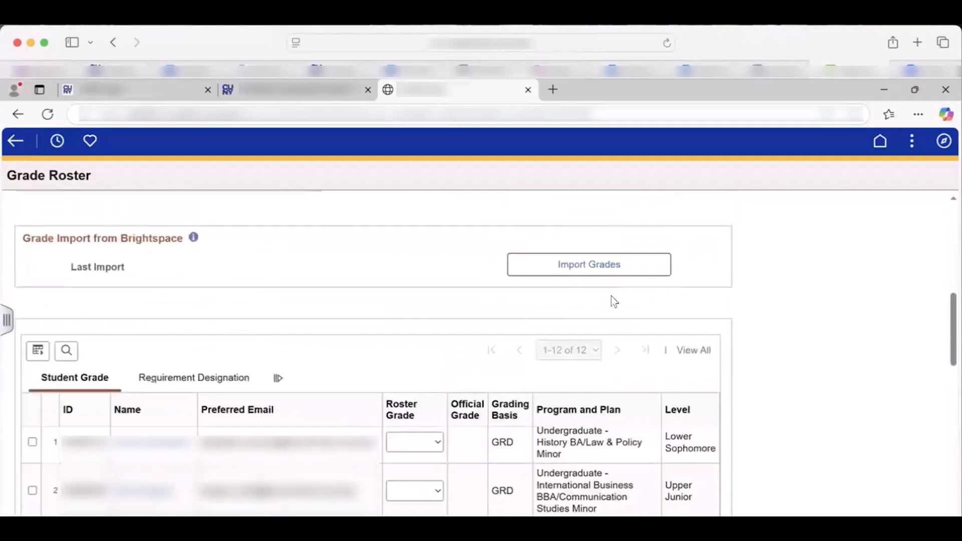
{"action": "left_click", "coordinate": [589, 407]}
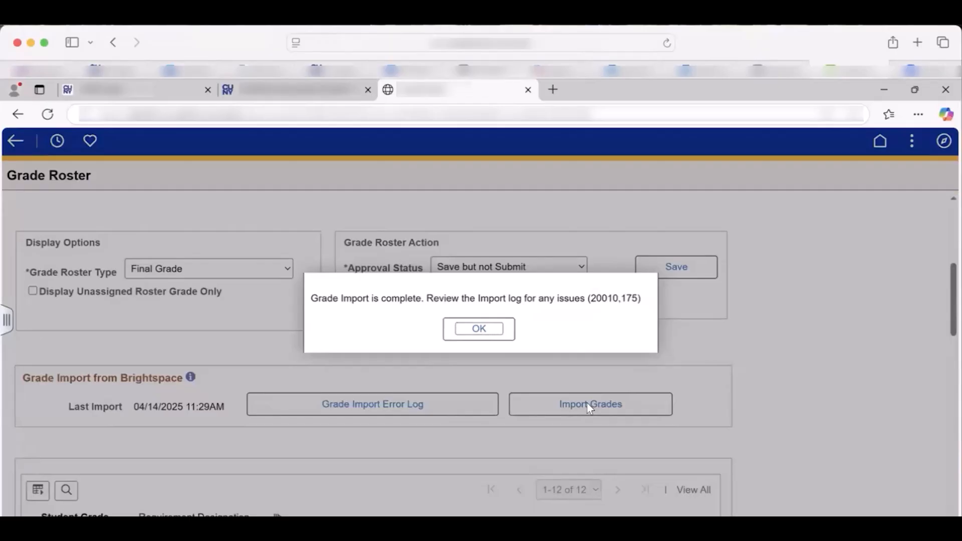
{"action": "left_click", "coordinate": [490, 333]}
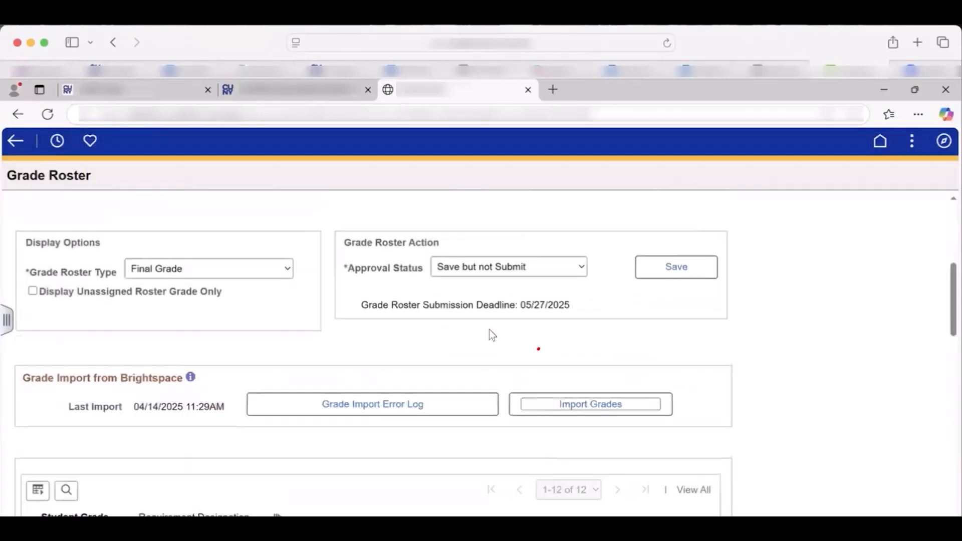
- Examine the Grade Import Error Log for the class and close the report
{"action": "left_click", "coordinate": [380, 405]}
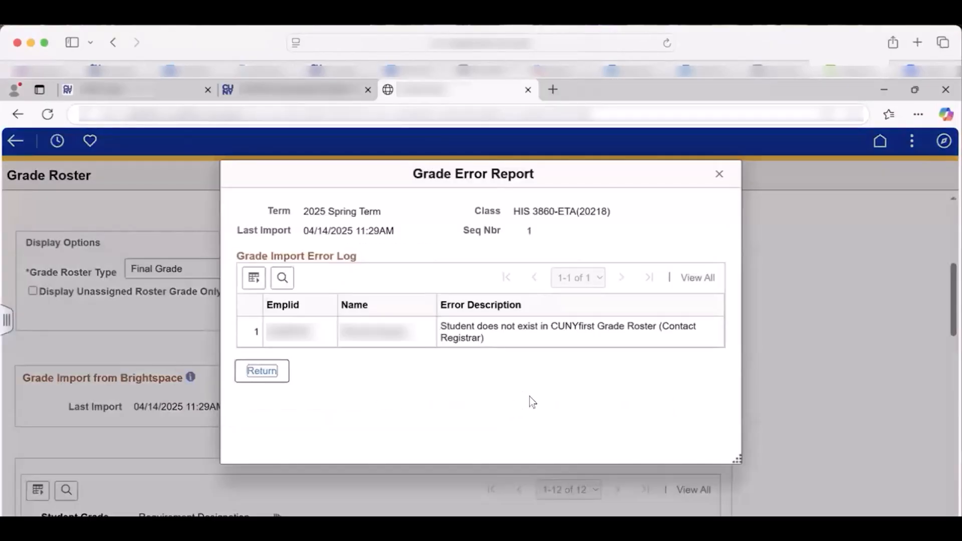
{"action": "left_click", "coordinate": [480, 331]}
{"action": "left_click", "coordinate": [721, 176]}
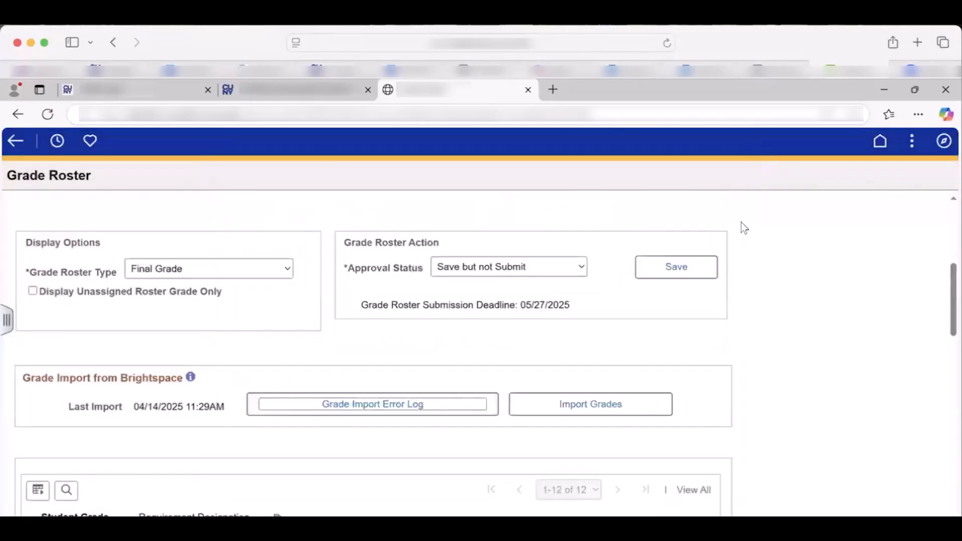
- Check the imported roster grades and select D as the roster grade of the student in row 3
{"action": "scroll", "coordinate": [741, 223], "scroll_direction": "down", "scroll_amount": 2}
{"action": "scroll", "coordinate": [741, 223], "scroll_direction": "down", "scroll_amount": 10}
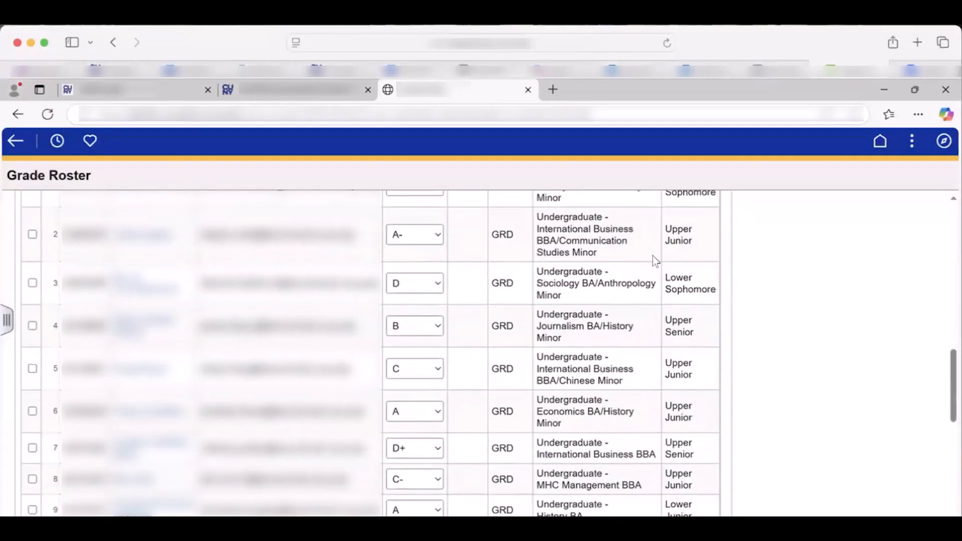
{"action": "left_click", "coordinate": [437, 283]}
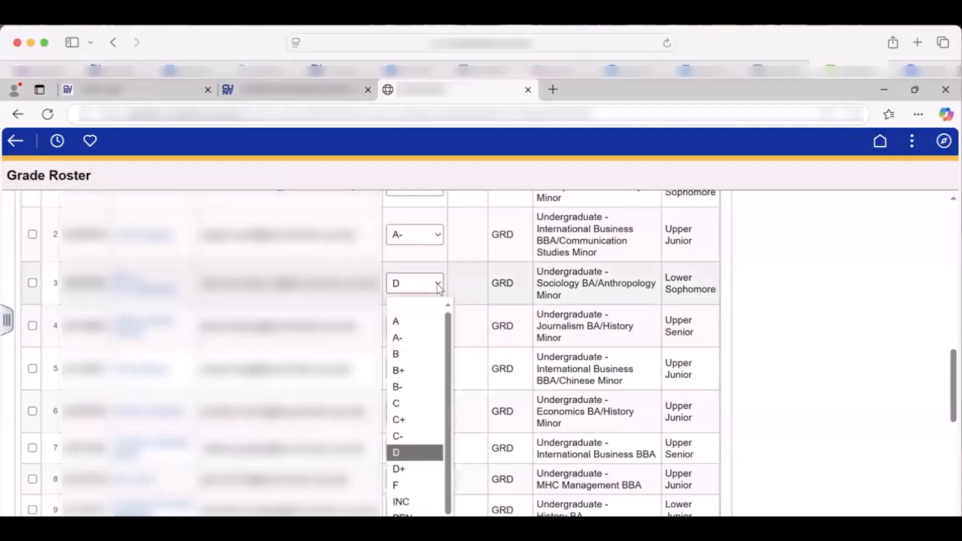
{"action": "left_click", "coordinate": [409, 451]}
{"action": "scroll", "coordinate": [720, 303], "scroll_direction": "down", "scroll_amount": 5}
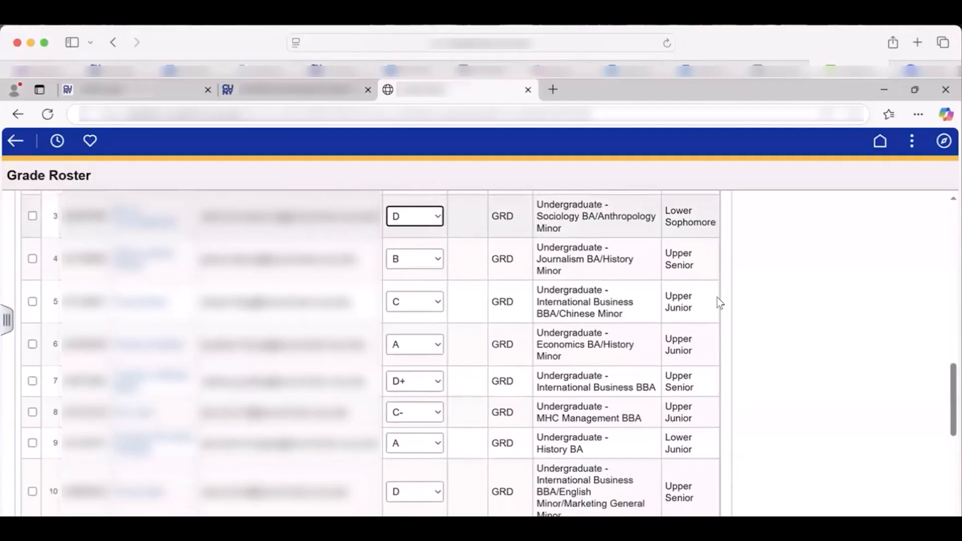
- Set the grade roster's approval status to Submit Grades to Registrar and save it
{"action": "scroll", "coordinate": [720, 303], "scroll_direction": "up", "scroll_amount": 2}
{"action": "scroll", "coordinate": [717, 298], "scroll_direction": "up", "scroll_amount": 8}
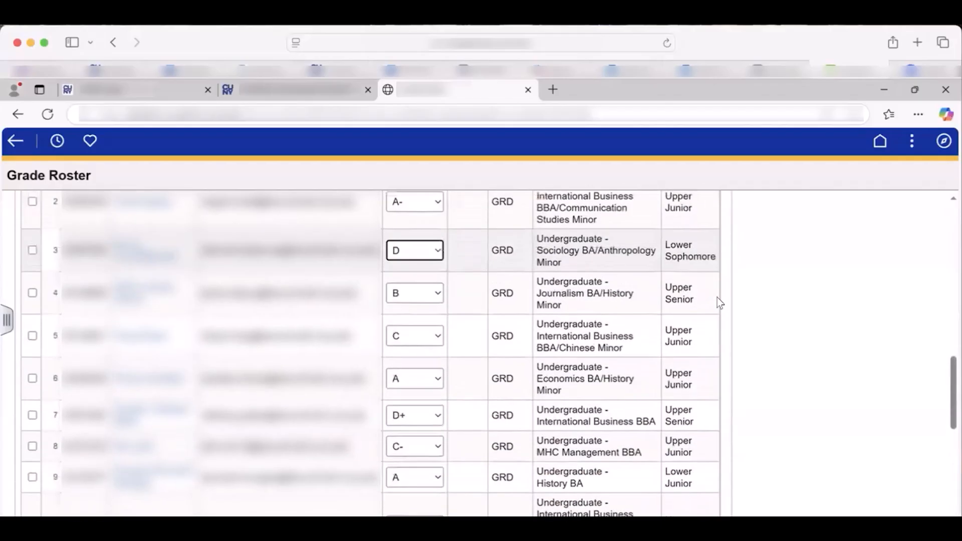
{"action": "scroll", "coordinate": [714, 299], "scroll_direction": "up", "scroll_amount": 4}
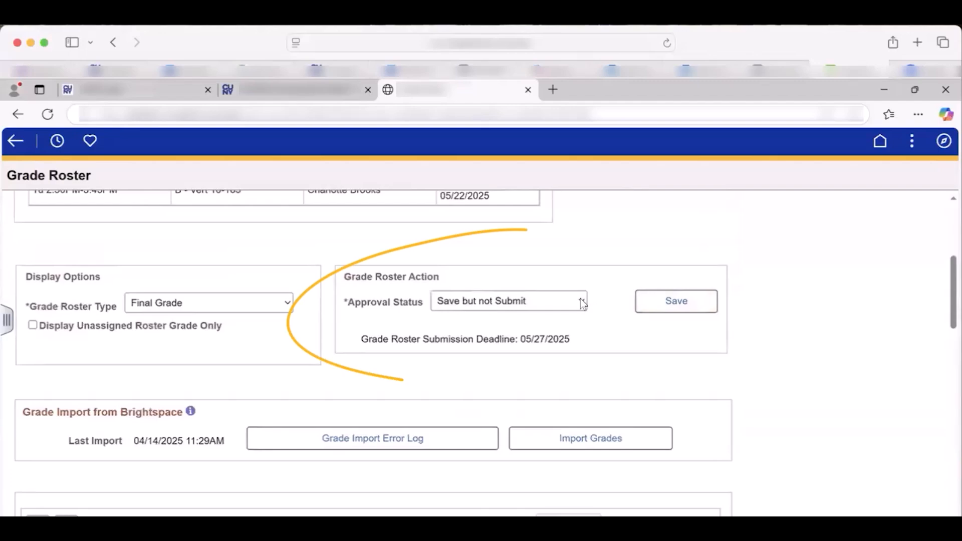
{"action": "left_click", "coordinate": [581, 300]}
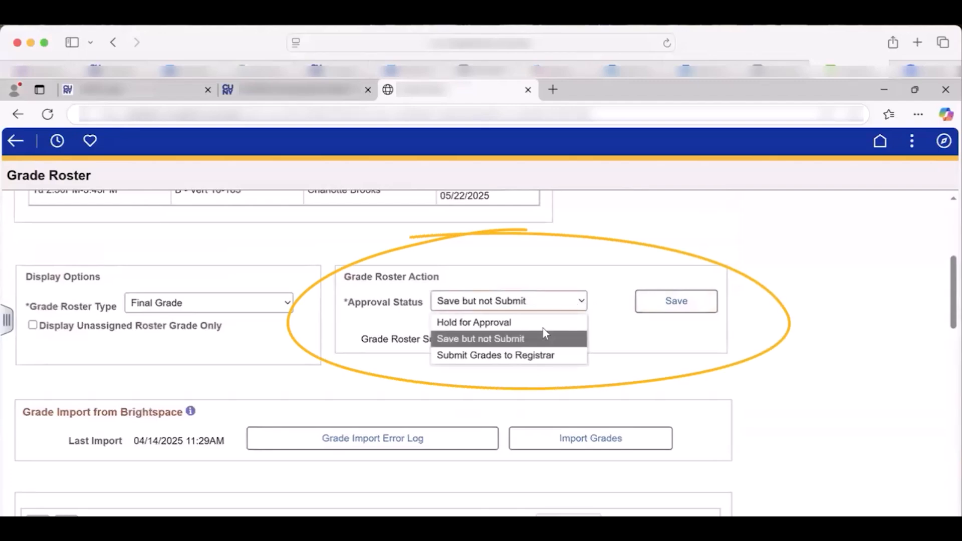
{"action": "left_click", "coordinate": [529, 357]}
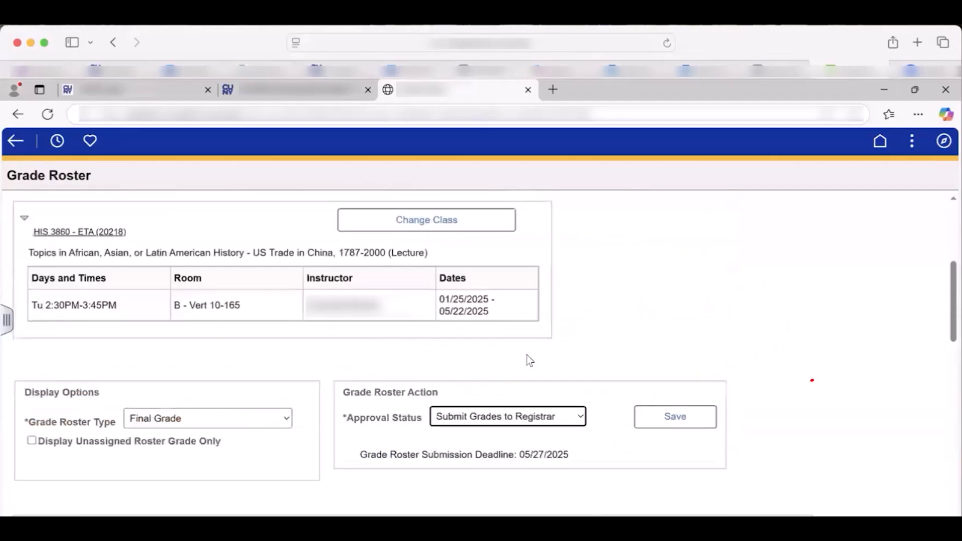
{"action": "left_click", "coordinate": [675, 418]}
- Post the roster grades of HIS 3860-ETA and return to the teaching schedule from the confirmation page
{"action": "scroll", "coordinate": [741, 365], "scroll_direction": "down", "scroll_amount": 3}
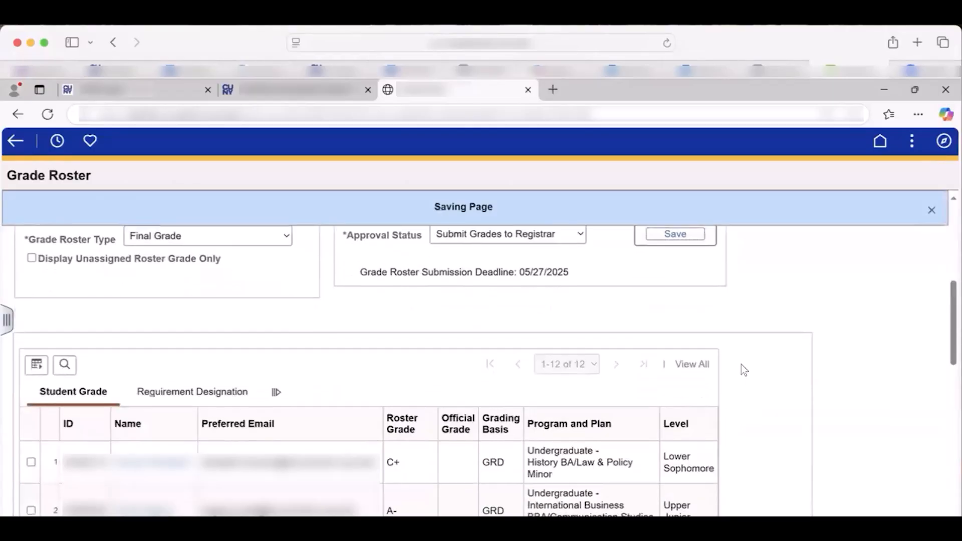
{"action": "scroll", "coordinate": [741, 364], "scroll_direction": "down", "scroll_amount": 10}
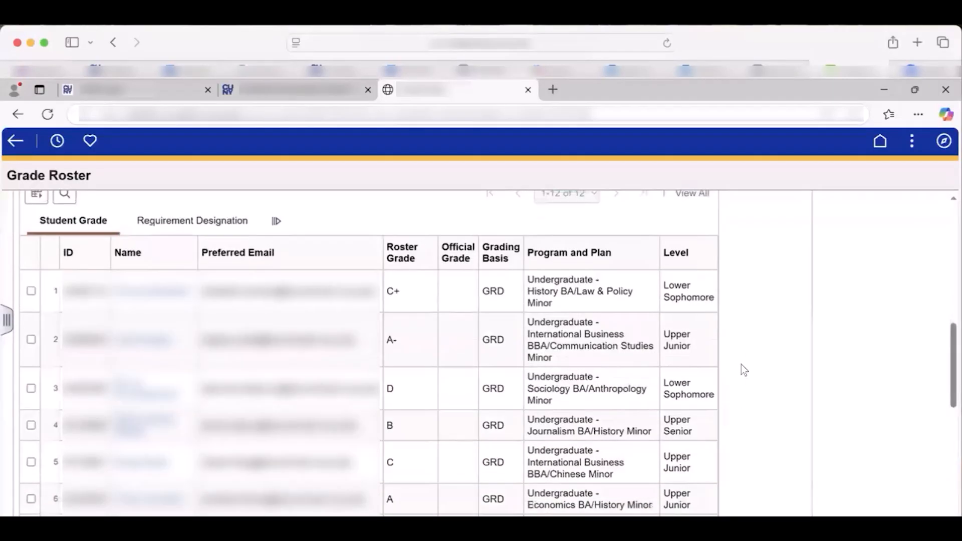
{"action": "scroll", "coordinate": [741, 365], "scroll_direction": "down", "scroll_amount": 11}
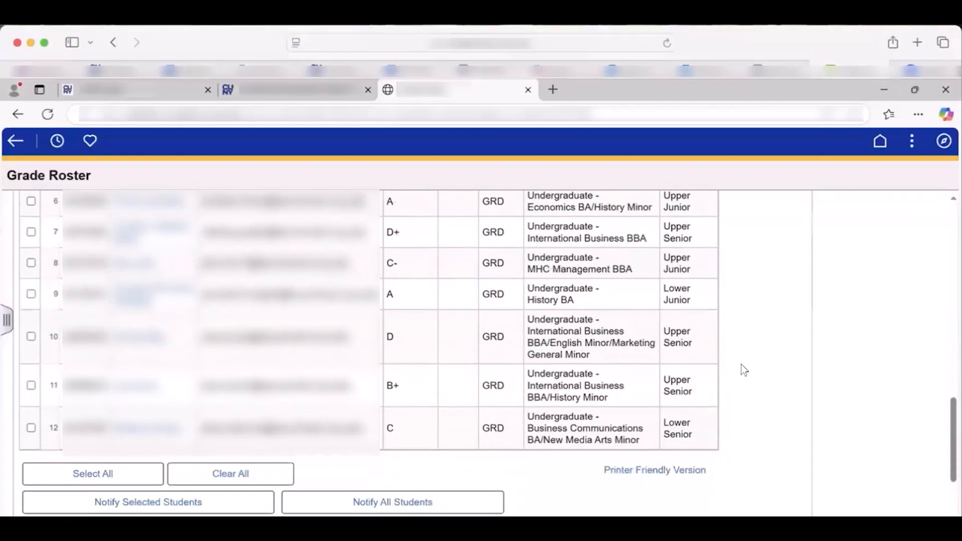
{"action": "scroll", "coordinate": [741, 365], "scroll_direction": "down", "scroll_amount": 3}
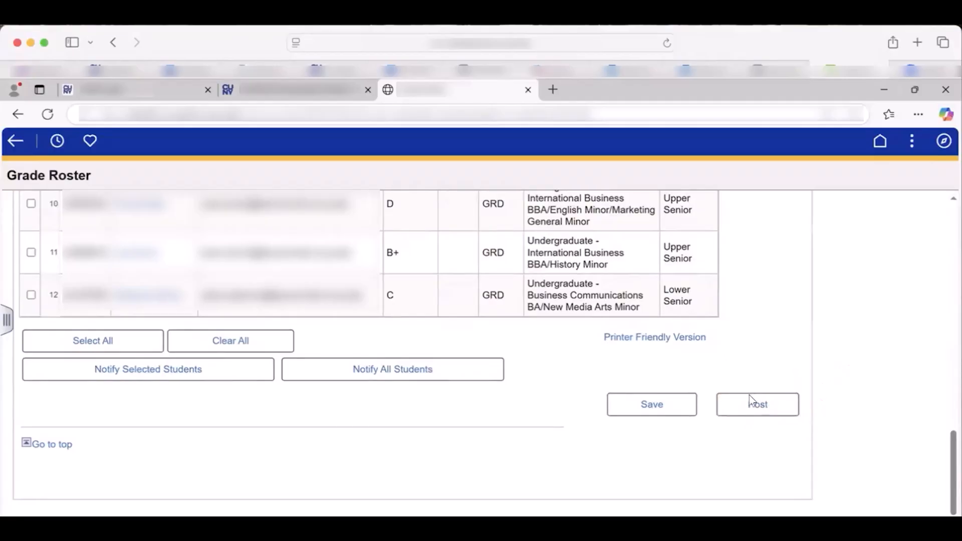
{"action": "left_click", "coordinate": [756, 407]}
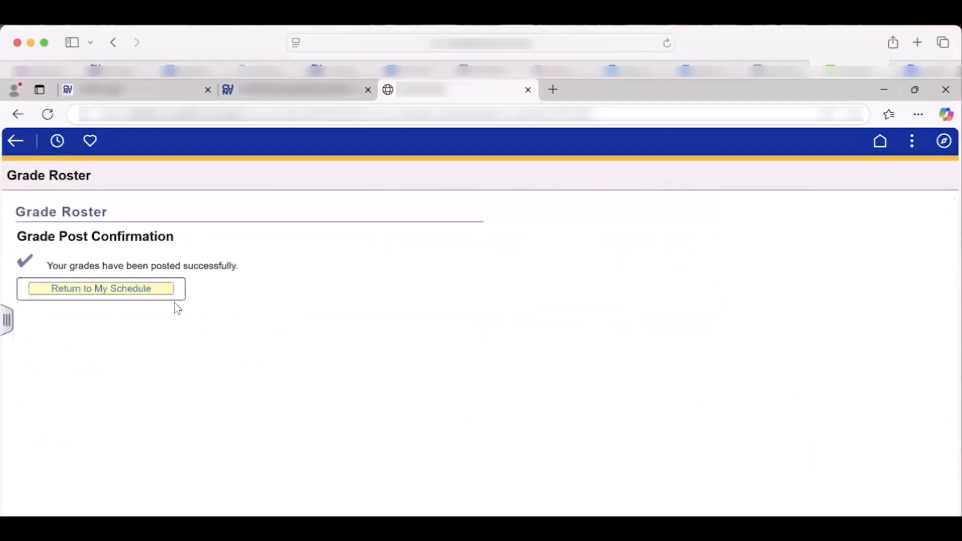
{"action": "left_click", "coordinate": [148, 288]}
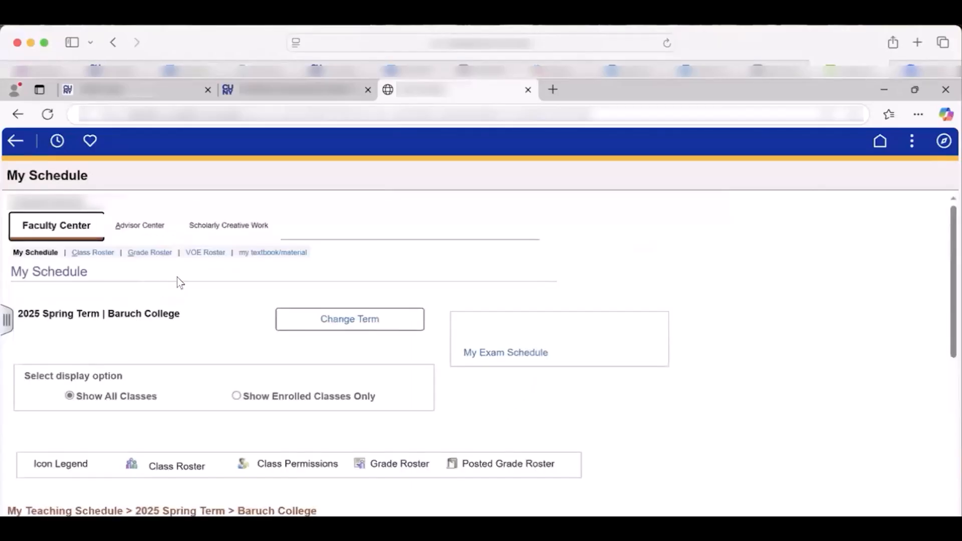
- Check the approval status in the HIS 3860-ETA grade roster, then go back to the class list and examine its posted roster indicators
{"action": "left_click", "coordinate": [149, 252]}
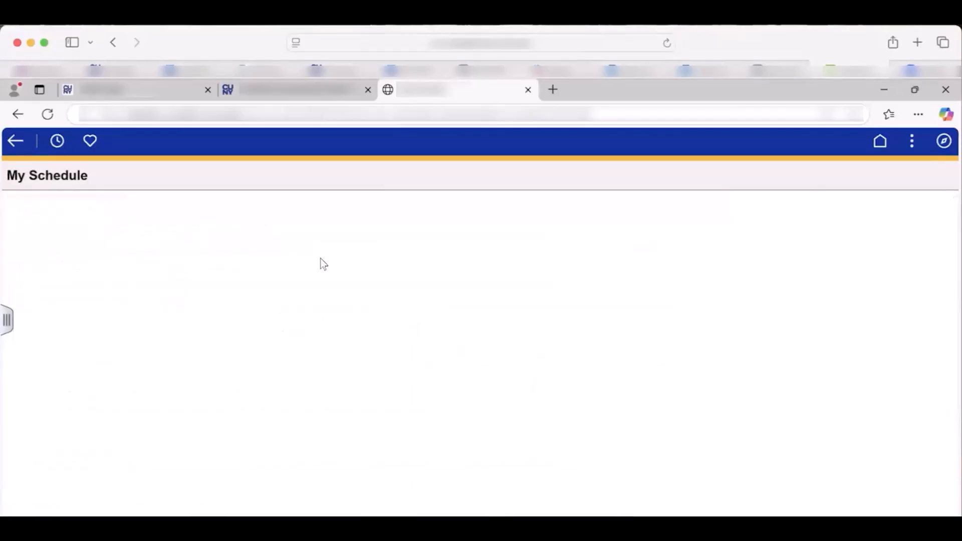
{"action": "scroll", "coordinate": [323, 264], "scroll_direction": "down", "scroll_amount": 3}
{"action": "left_click", "coordinate": [382, 270]}
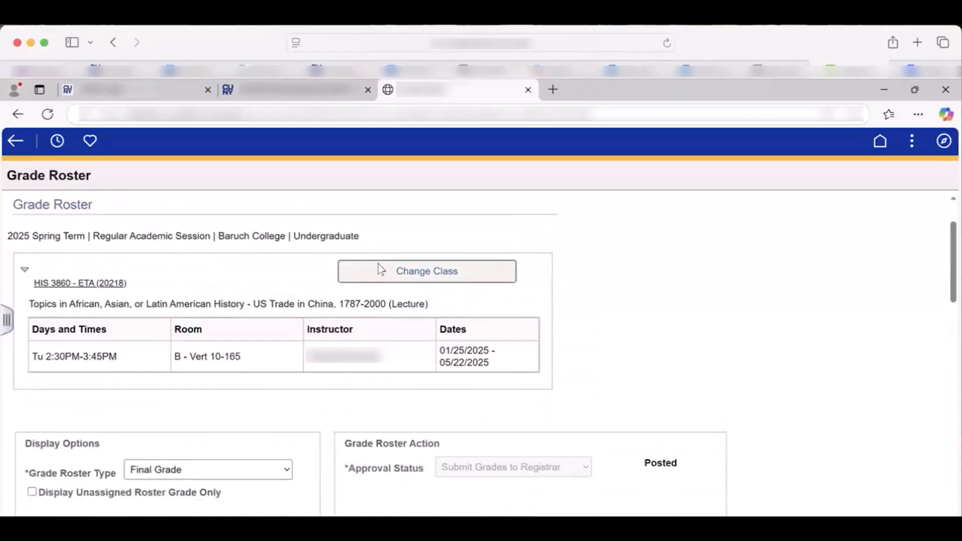
{"action": "scroll", "coordinate": [379, 269], "scroll_direction": "down", "scroll_amount": 5}
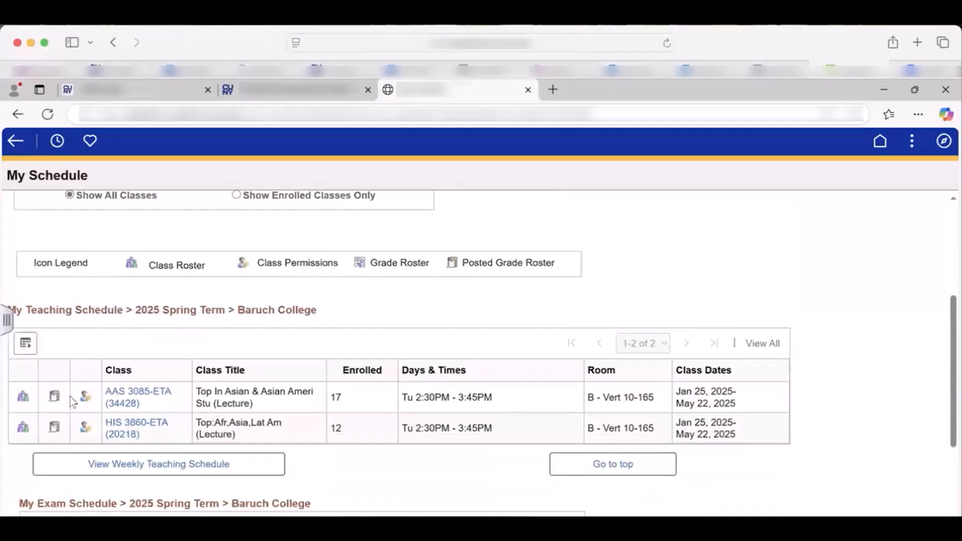
{"action": "scroll", "coordinate": [73, 401], "scroll_direction": "down", "scroll_amount": 3}
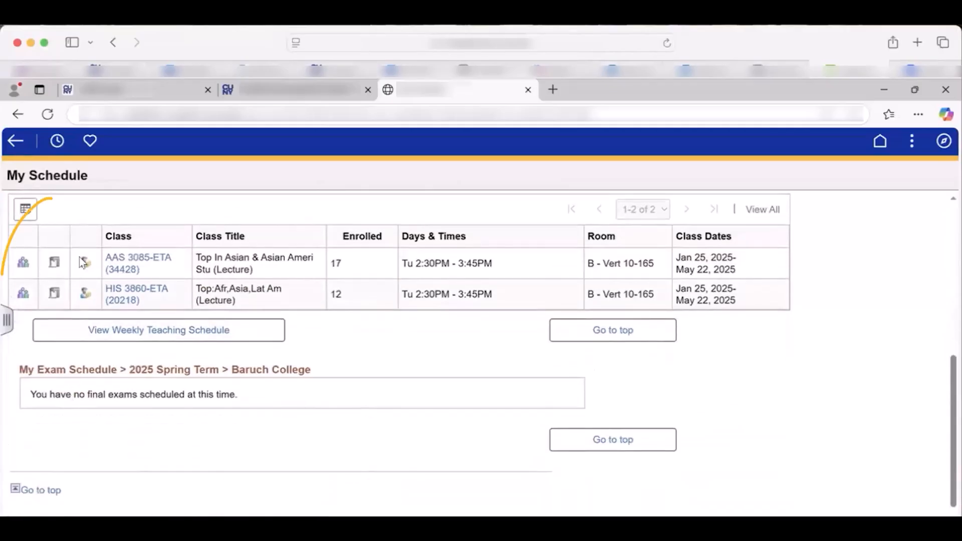